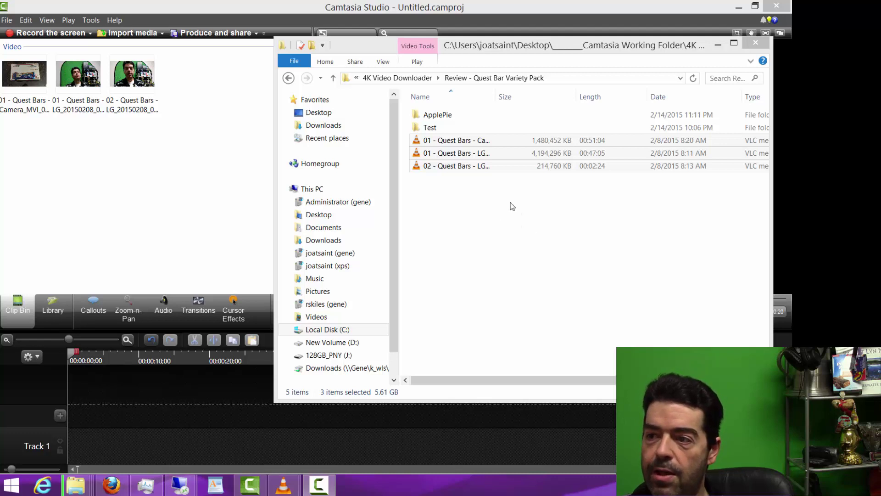
{"action": "left_click_drag", "start_coordinate": [535, 218], "coordinate": [438, 143]}
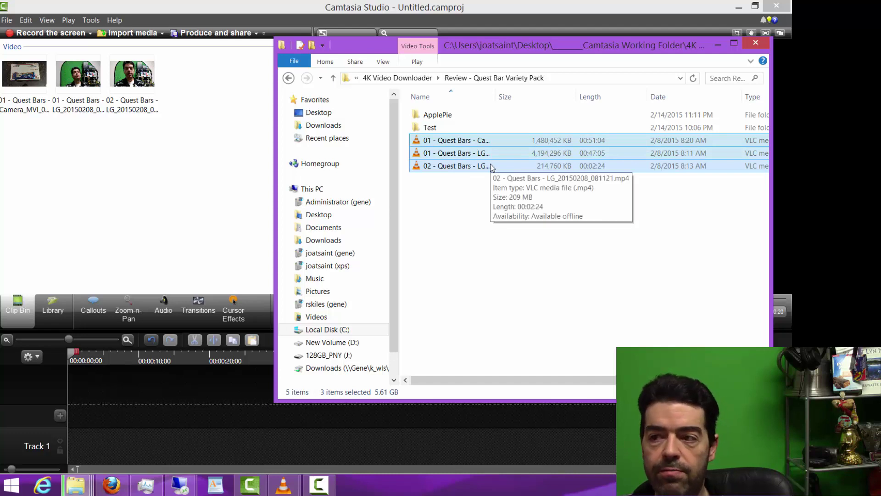
{"action": "right_click", "coordinate": [476, 168]}
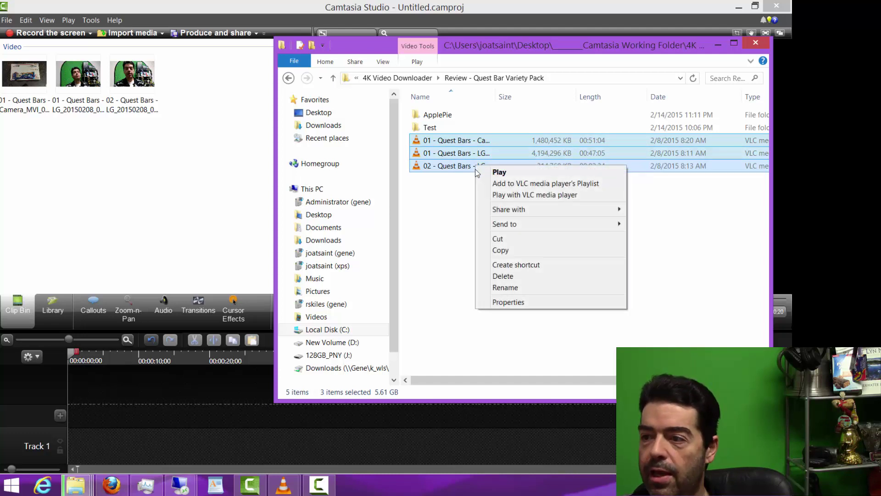
{"action": "left_click", "coordinate": [514, 302]}
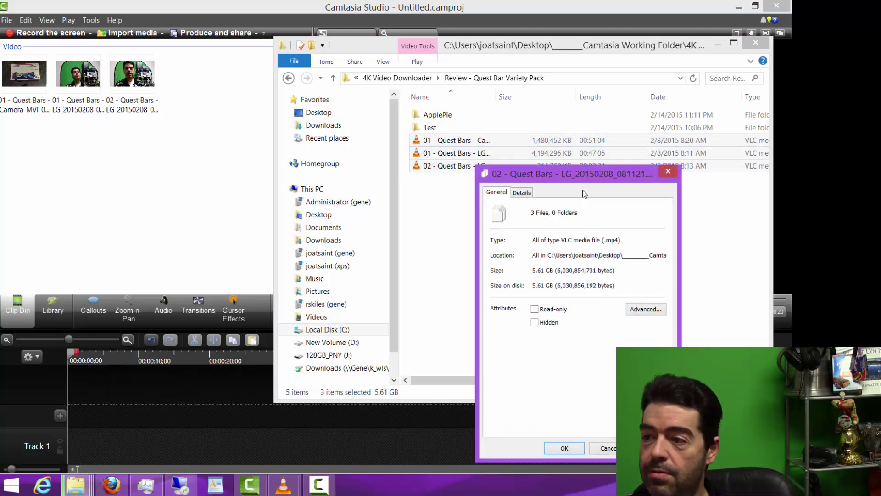
{"action": "left_click_drag", "start_coordinate": [582, 174], "coordinate": [548, 111]}
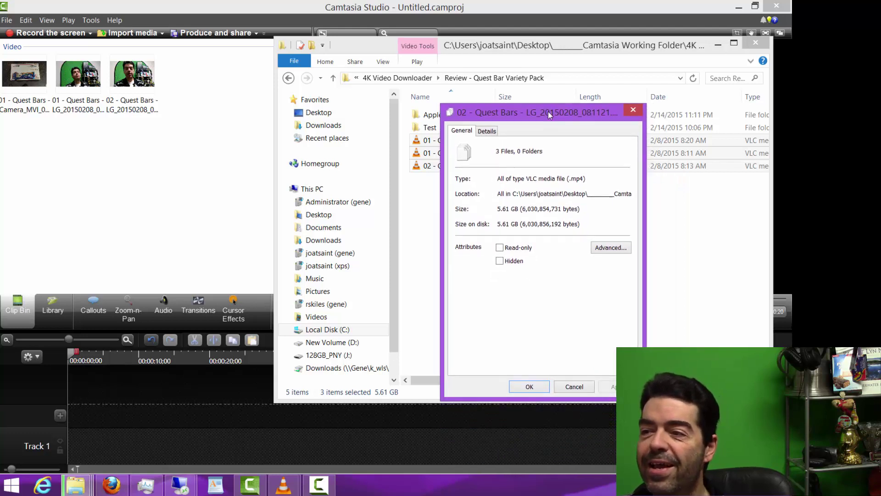
{"action": "left_click", "coordinate": [632, 110]}
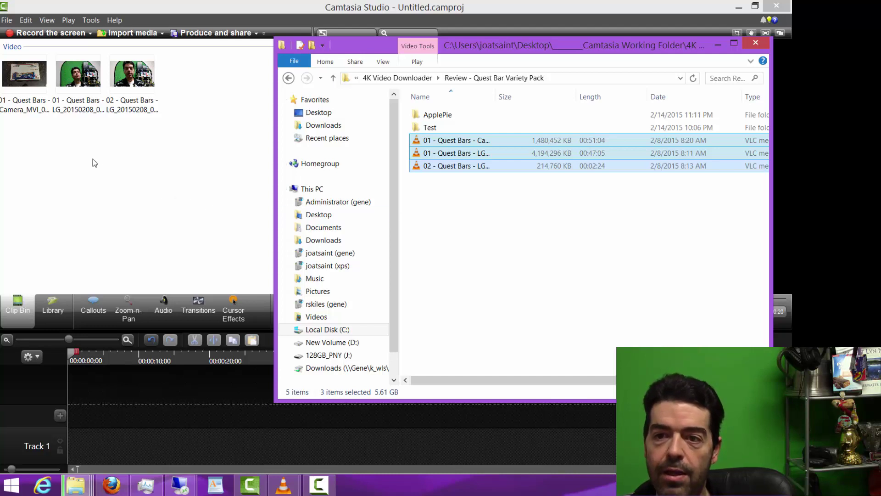
Place Camera_MVI_0083 on Track 1 and LG_20150208_072404 on Track 2, then zoom the timeline out twice
{"action": "left_click_drag", "start_coordinate": [26, 81], "coordinate": [168, 443]}
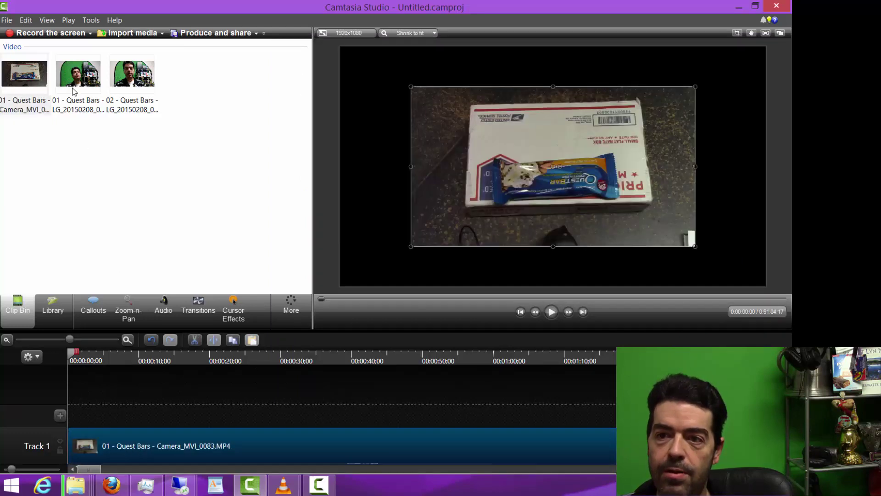
{"action": "left_click_drag", "start_coordinate": [75, 88], "coordinate": [154, 404]}
{"action": "left_click", "coordinate": [5, 340]}
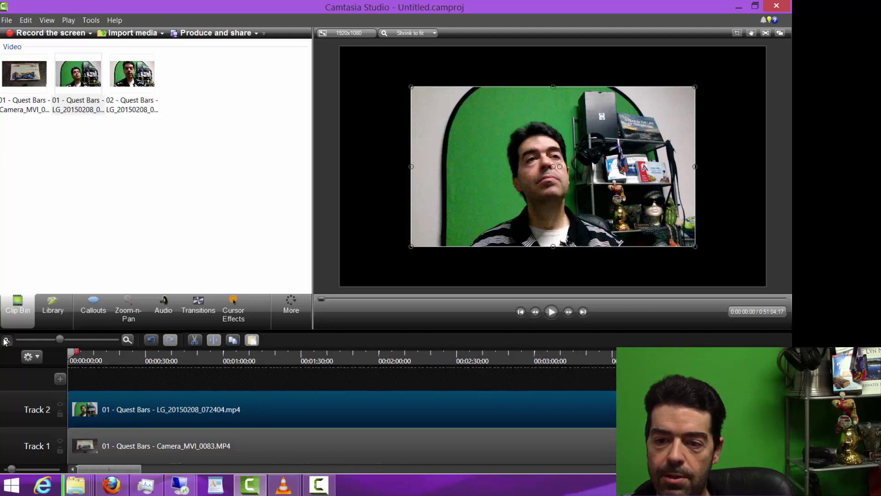
{"action": "left_click", "coordinate": [5, 340]}
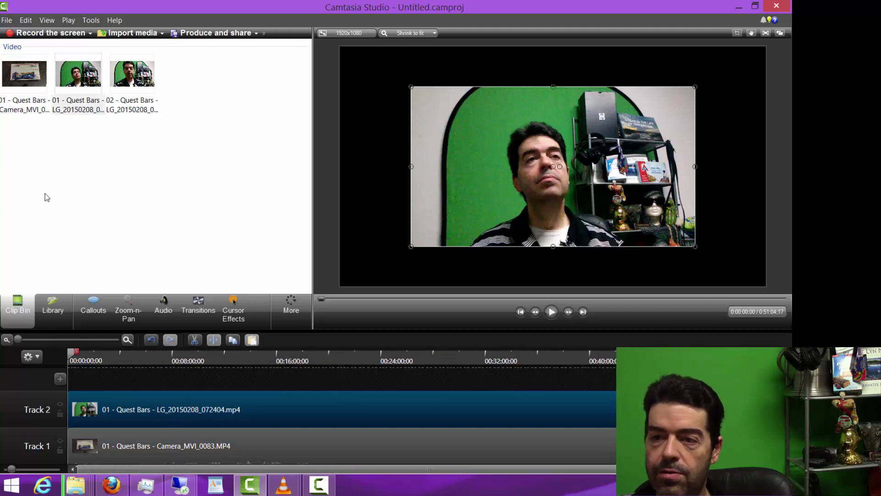
{"action": "left_click", "coordinate": [132, 103]}
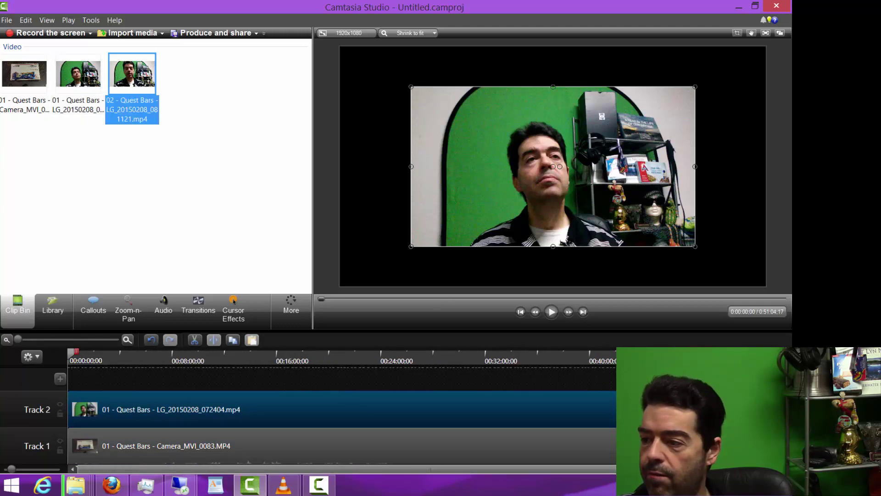
{"action": "key", "text": "Escape"}
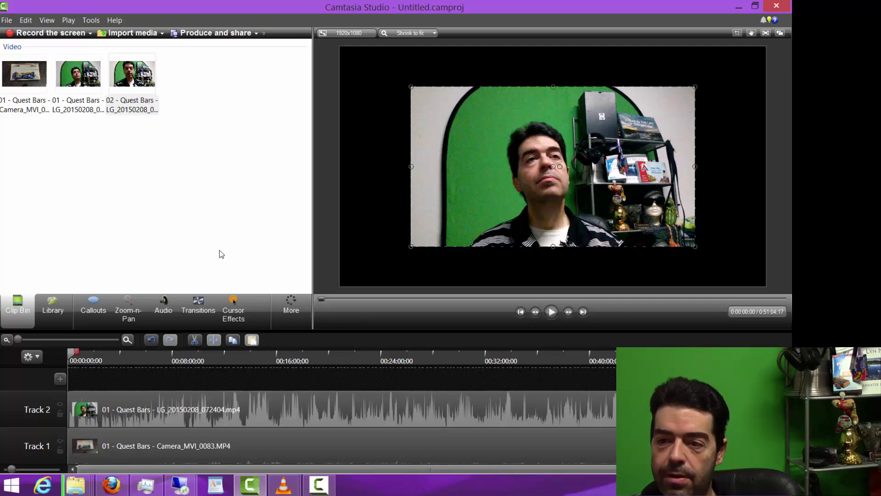
Start a custom video production using the MP4 Smart Player format
{"action": "left_click", "coordinate": [227, 34]}
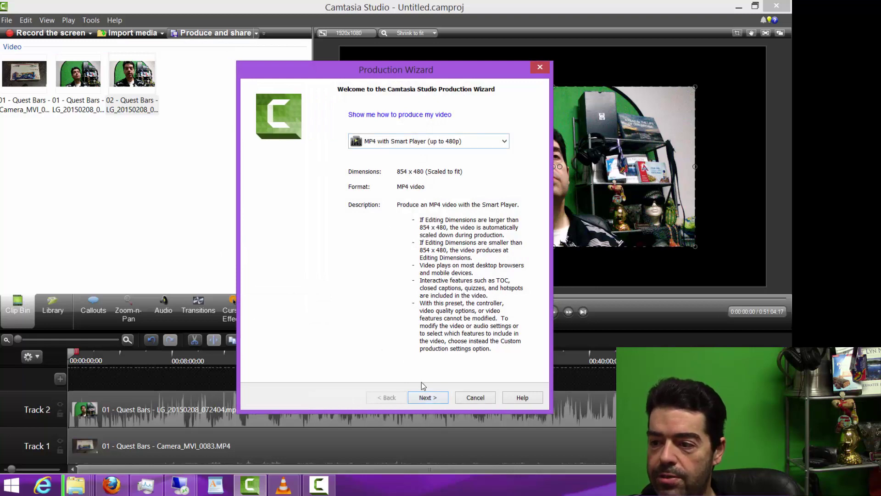
{"action": "left_click", "coordinate": [403, 142]}
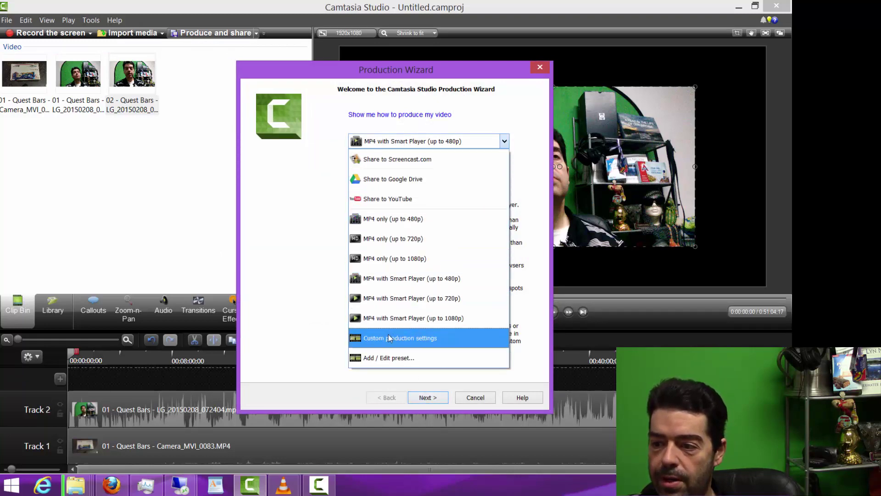
{"action": "left_click", "coordinate": [390, 339]}
{"action": "left_click", "coordinate": [425, 397]}
{"action": "left_click", "coordinate": [426, 398]}
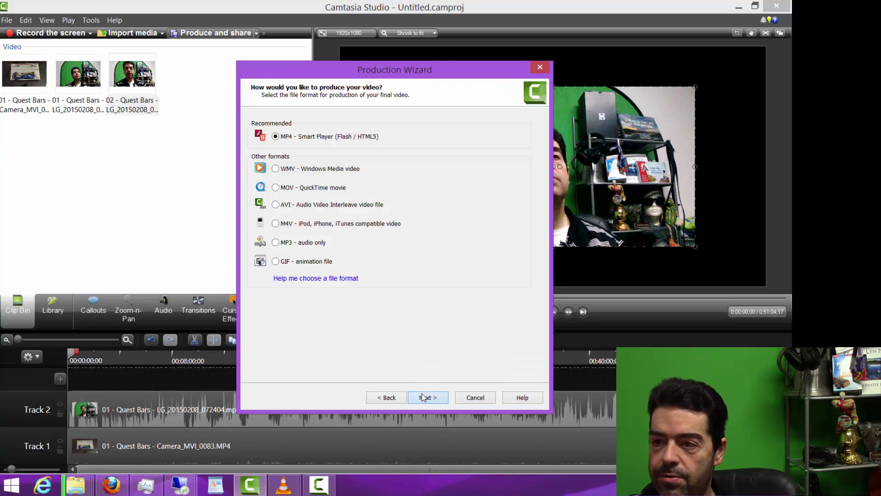
Review the Smart Player encoding and size options, name the production 'test', and finish
{"action": "left_click", "coordinate": [327, 120]}
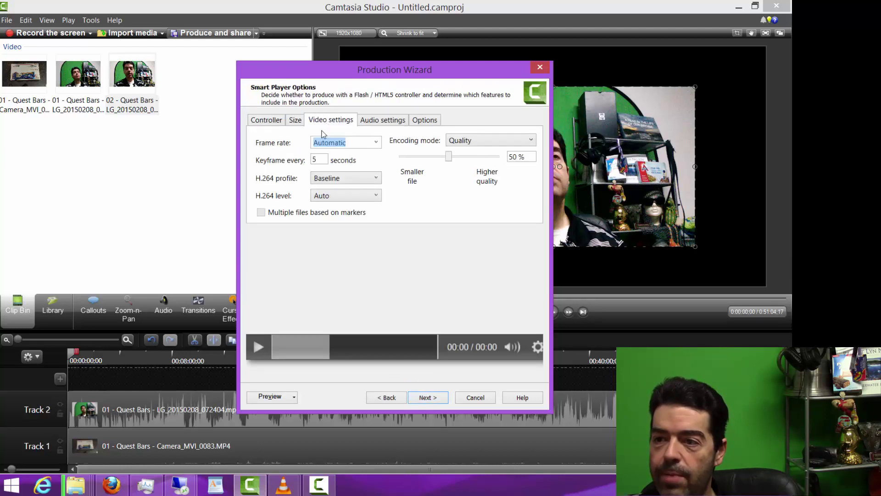
{"action": "left_click", "coordinate": [295, 125]}
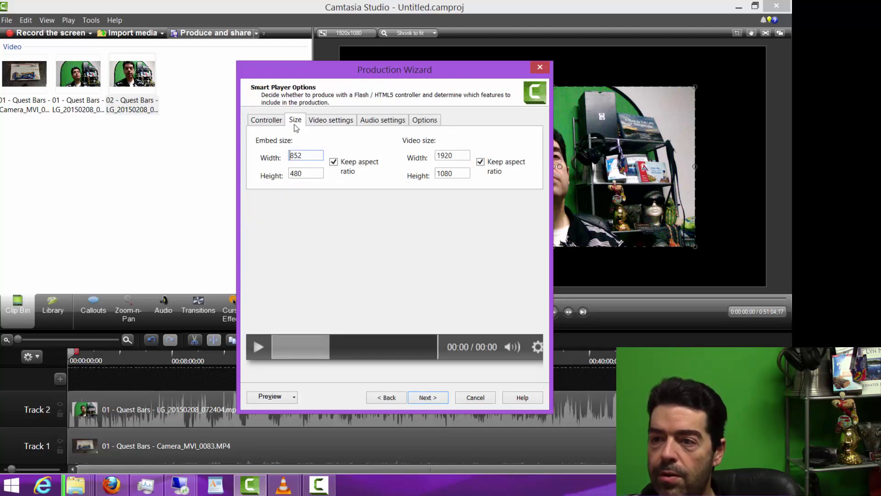
{"action": "left_click", "coordinate": [427, 398]}
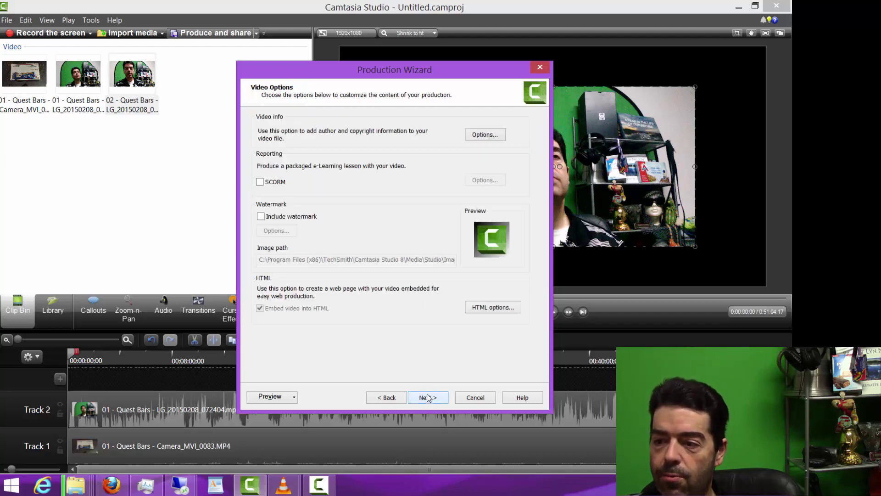
{"action": "left_click", "coordinate": [427, 397]}
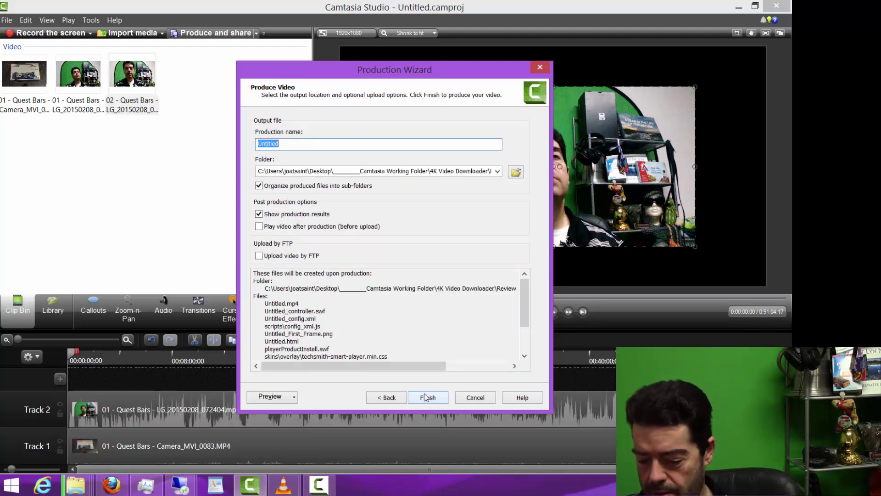
{"action": "type", "text": "test"}
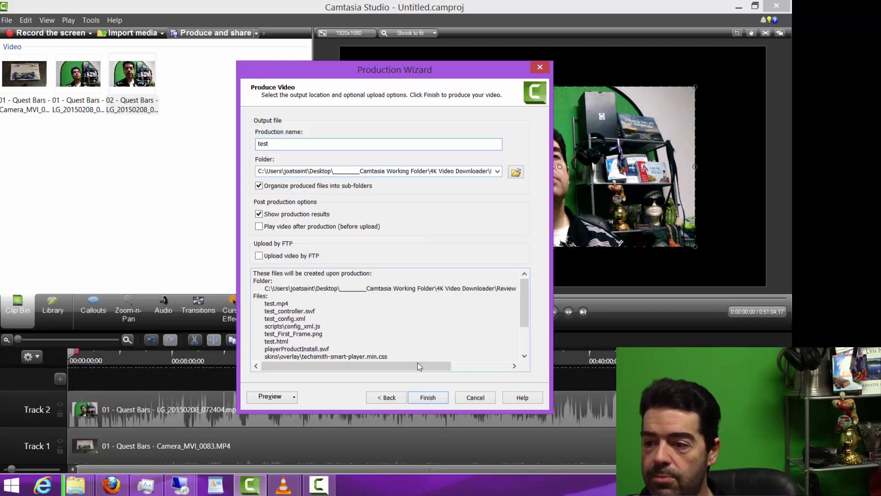
{"action": "left_click", "coordinate": [438, 398]}
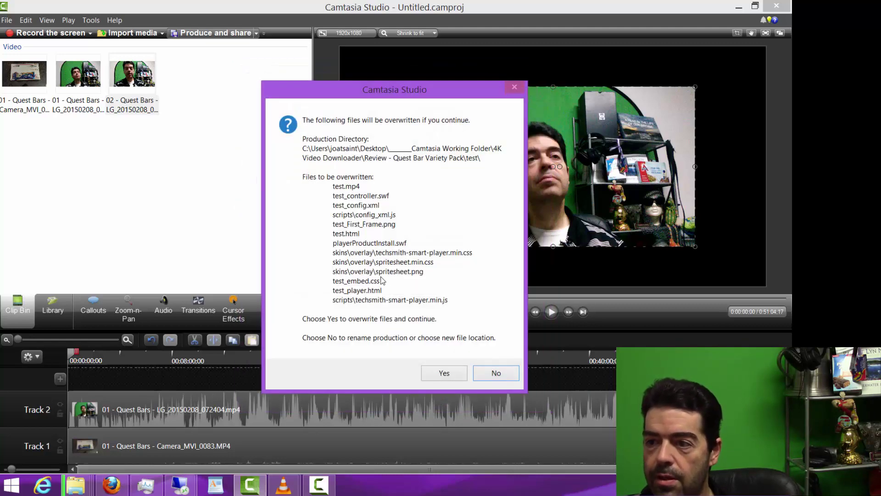
Confirm overwriting the existing test files and move the render progress dialog aside
{"action": "left_click", "coordinate": [439, 373]}
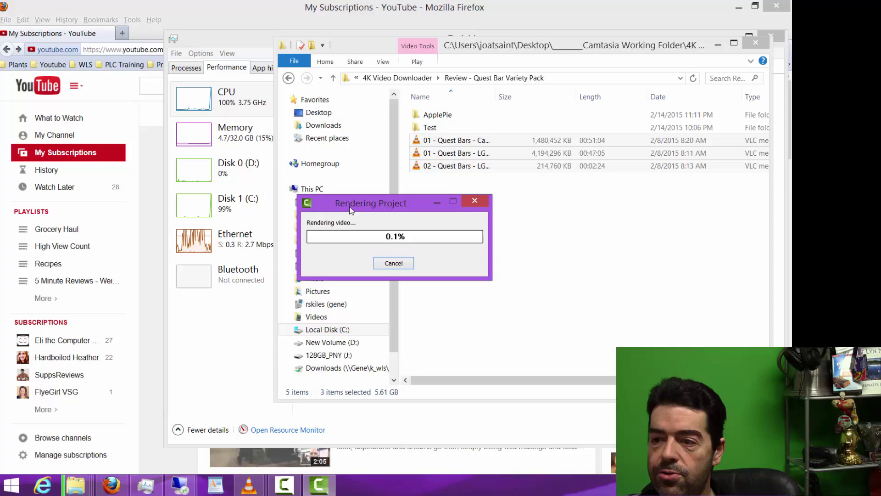
{"action": "left_click_drag", "start_coordinate": [349, 206], "coordinate": [821, 123]}
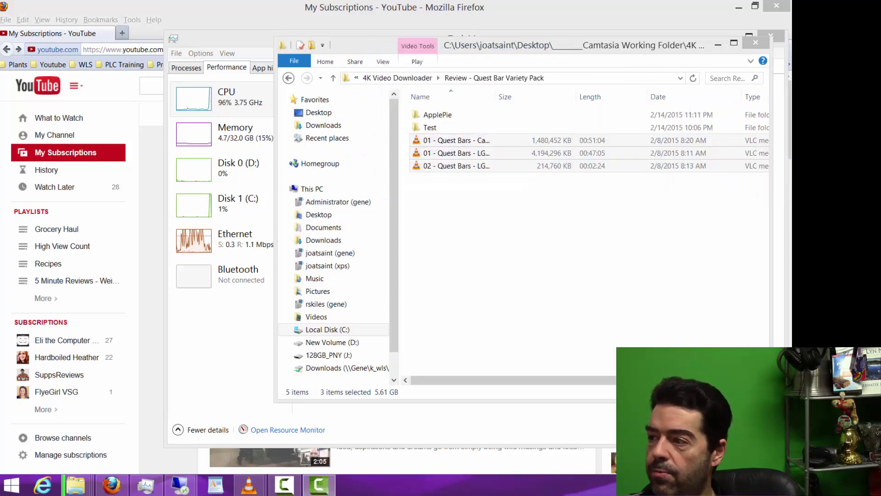
Move Task Manager top-left with the render progress over its CPU graphs, then bring VLC's Pacific Rim window forward
{"action": "left_click", "coordinate": [213, 45]}
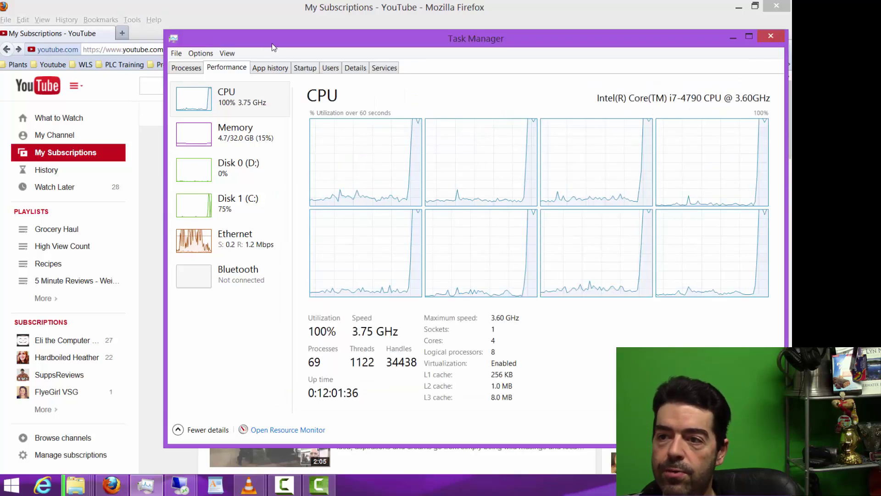
{"action": "left_click_drag", "start_coordinate": [272, 43], "coordinate": [109, 19]}
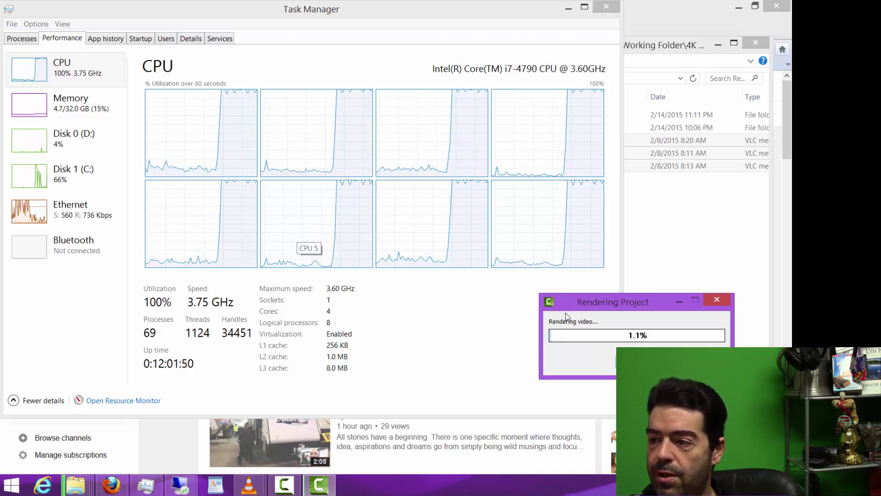
{"action": "left_click_drag", "start_coordinate": [571, 302], "coordinate": [258, 20]}
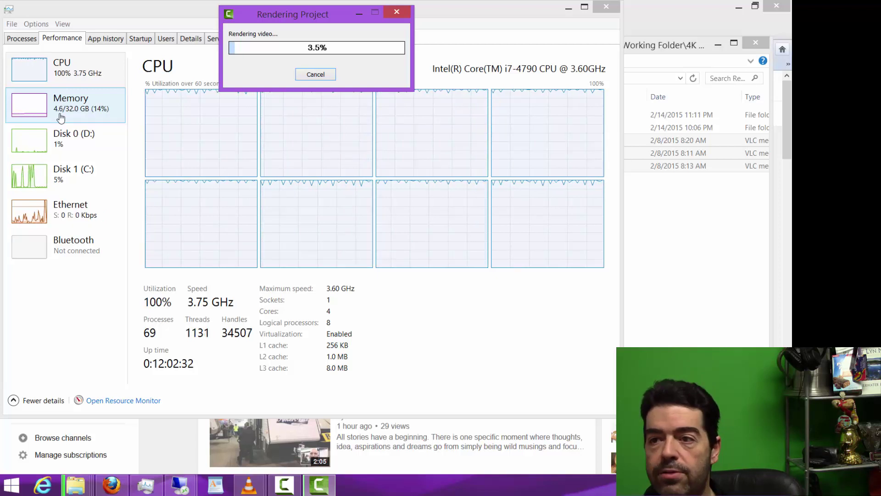
{"action": "left_click_drag", "start_coordinate": [273, 19], "coordinate": [266, 178]}
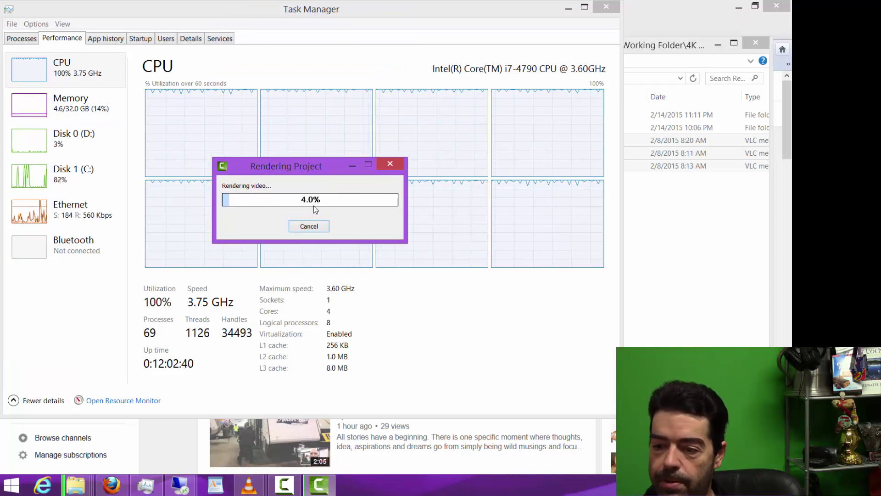
{"action": "left_click", "coordinate": [248, 487]}
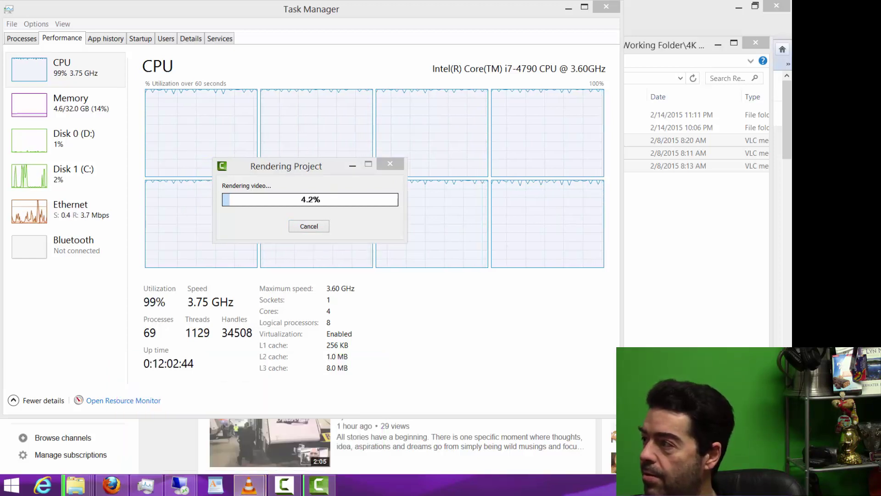
{"action": "left_click_drag", "start_coordinate": [880, 83], "coordinate": [378, 23]}
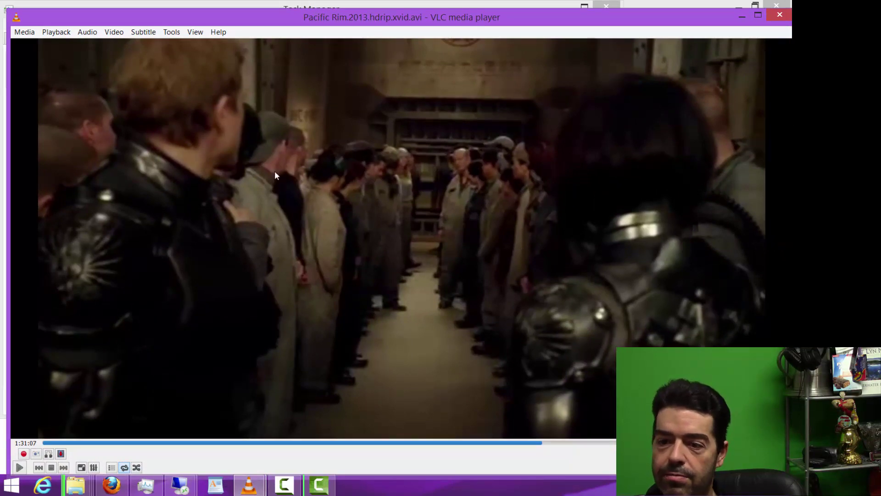
Play Pacific Rim, shrink the VLC window to reveal the CPU graphs, pause it, and switch to Firefox
{"action": "left_click", "coordinate": [19, 467]}
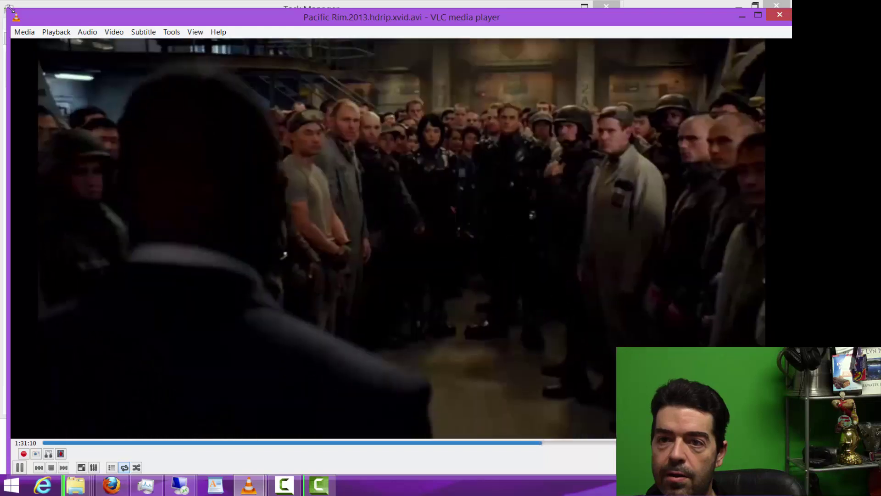
{"action": "left_click_drag", "start_coordinate": [7, 9], "coordinate": [450, 82]}
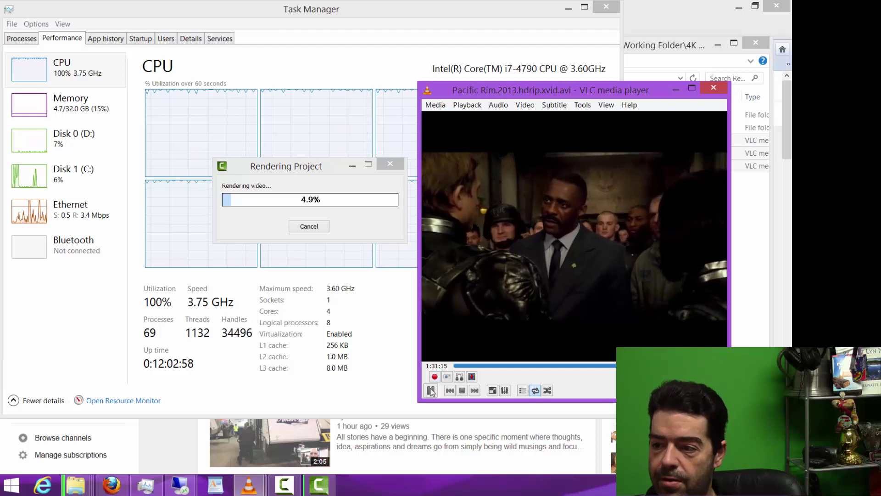
{"action": "key", "text": "space"}
{"action": "left_click", "coordinate": [112, 486]}
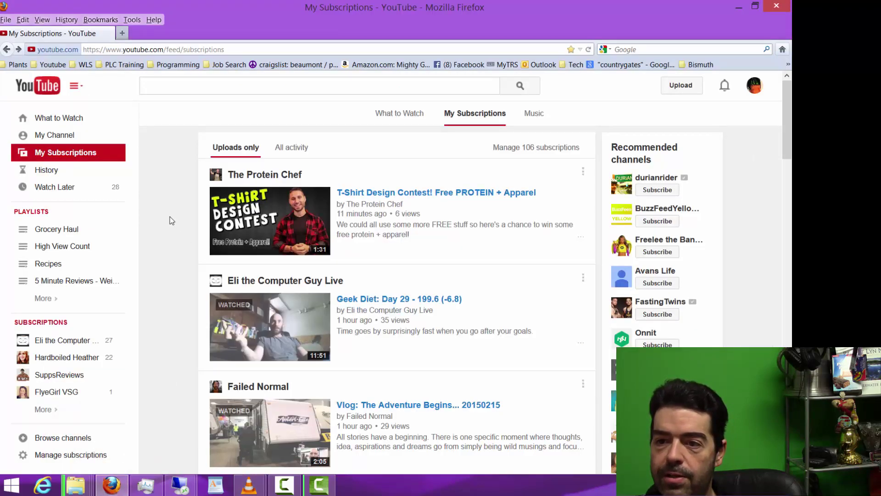
Open 'T-Shirt Design Contest! Free PROTEIN + Apparel', check the render, and pause the video at 0:06
{"action": "left_click", "coordinate": [356, 197]}
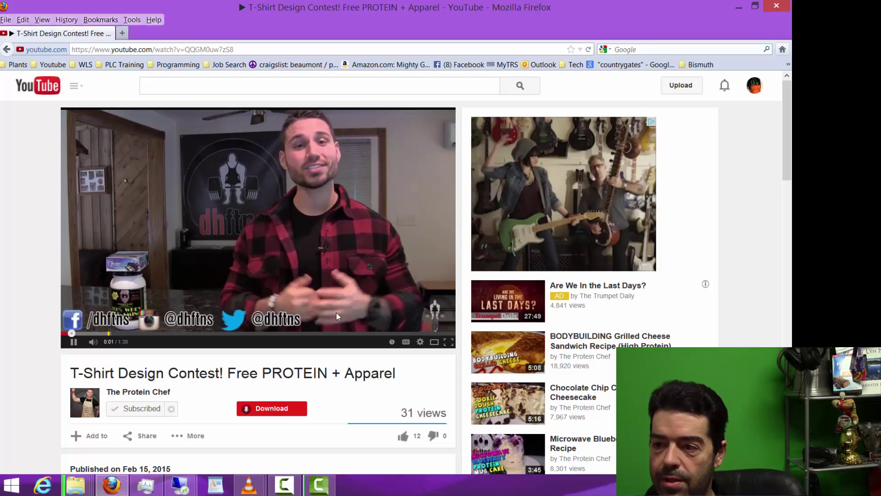
{"action": "left_click", "coordinate": [297, 485]}
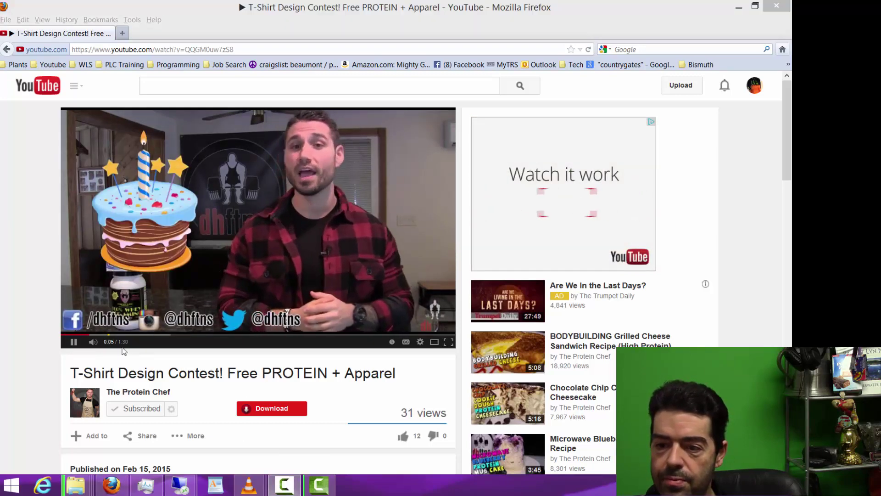
{"action": "left_click", "coordinate": [285, 483]}
{"action": "left_click", "coordinate": [319, 489]}
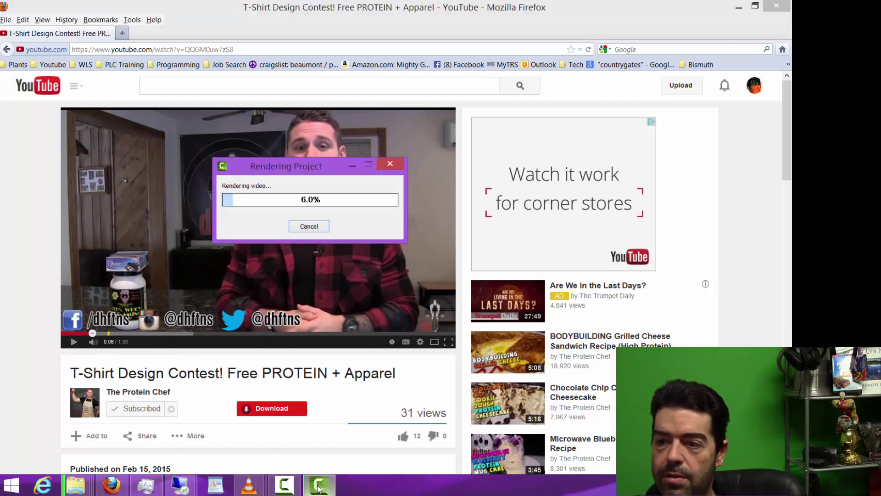
{"action": "mouse_move", "coordinate": [284, 482]}
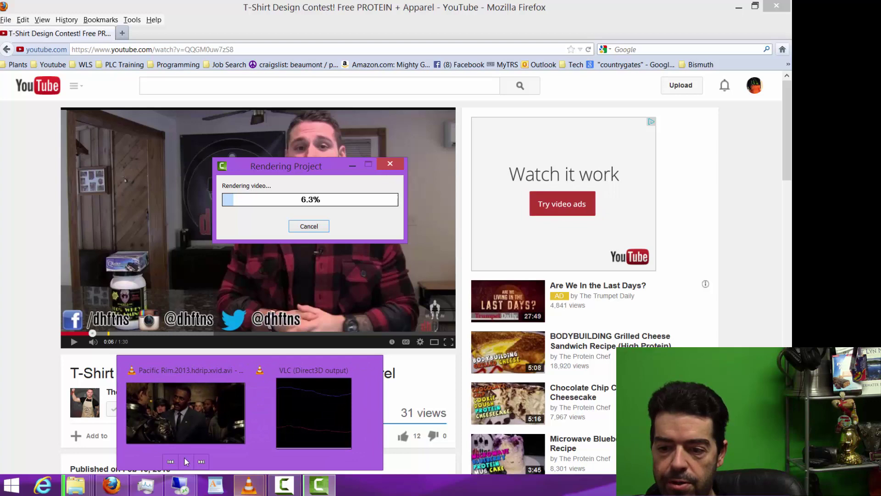
{"action": "left_click", "coordinate": [463, 9]}
Restore Firefox and move it off-screen, raise the render dialog, and minimize VLC
{"action": "left_click_drag", "start_coordinate": [463, 9], "coordinate": [426, 35]}
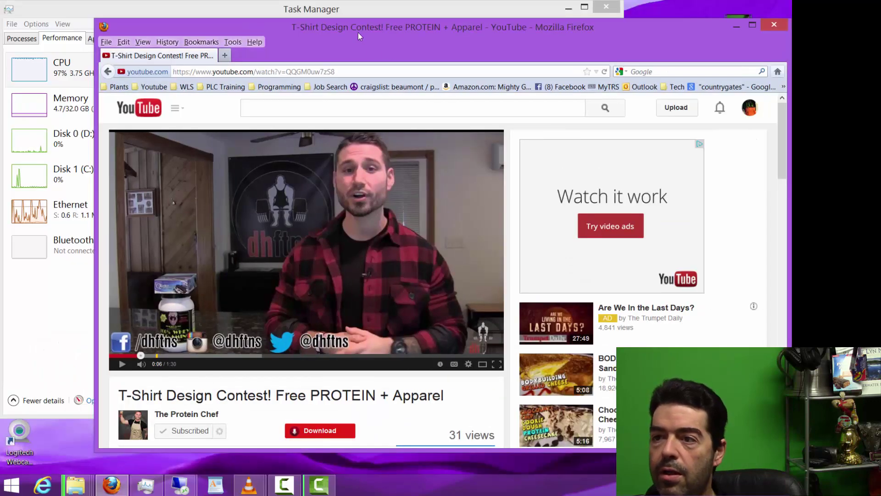
{"action": "left_click_drag", "start_coordinate": [358, 32], "coordinate": [879, 51]}
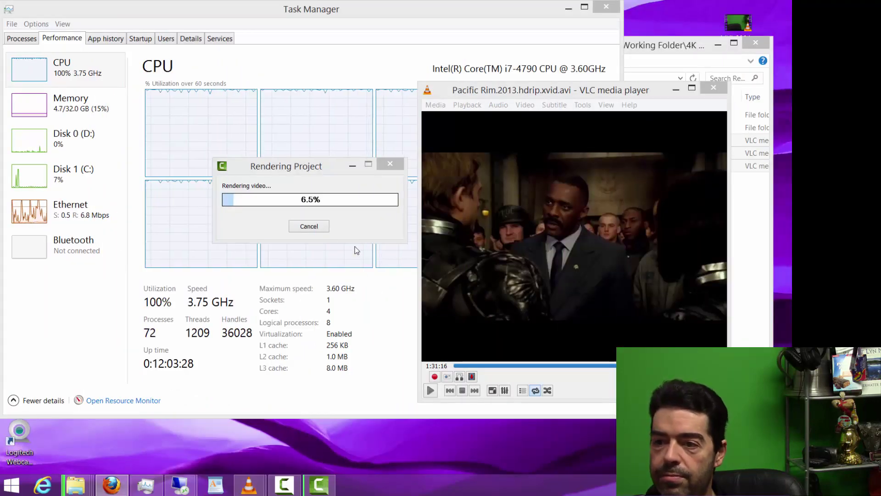
{"action": "left_click", "coordinate": [304, 172]}
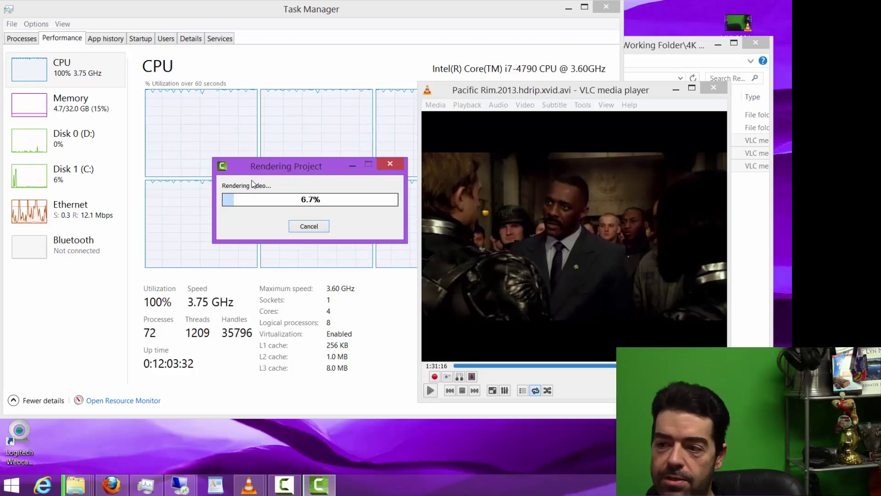
{"action": "left_click", "coordinate": [676, 90]}
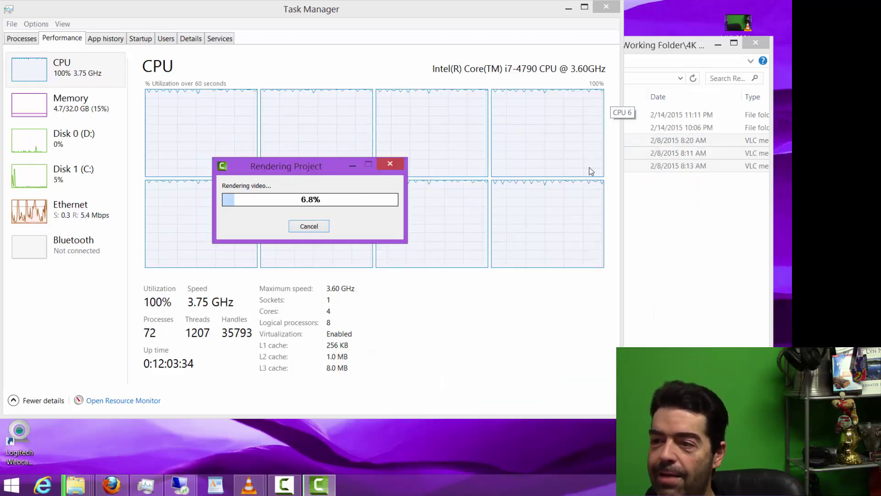